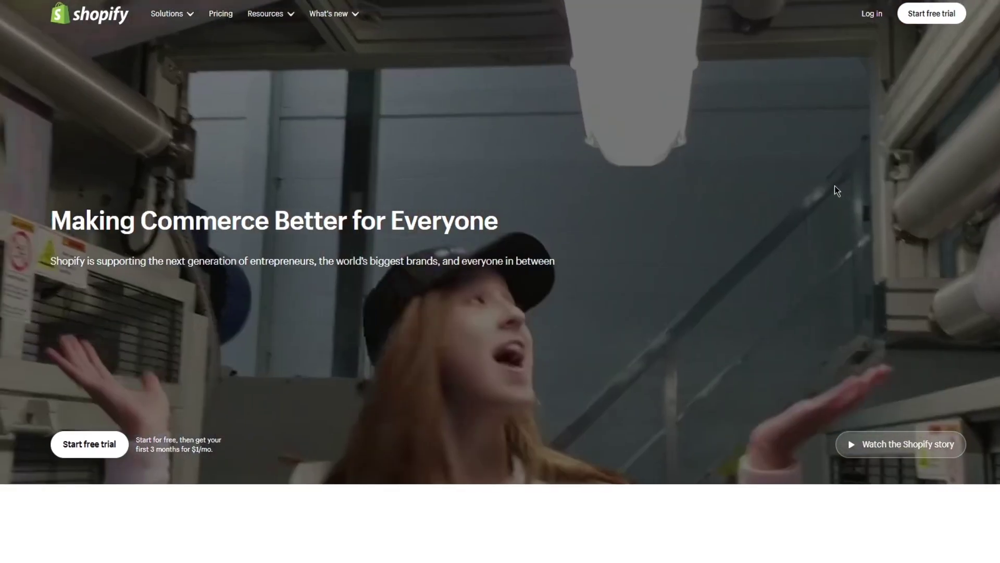
# Step: Open Online Store to reach the Themes page listing Dawn 11.0.0 as the current theme
pyautogui.scroll(-6, 835, 186)
pyautogui.scroll(-15, 637, 174)
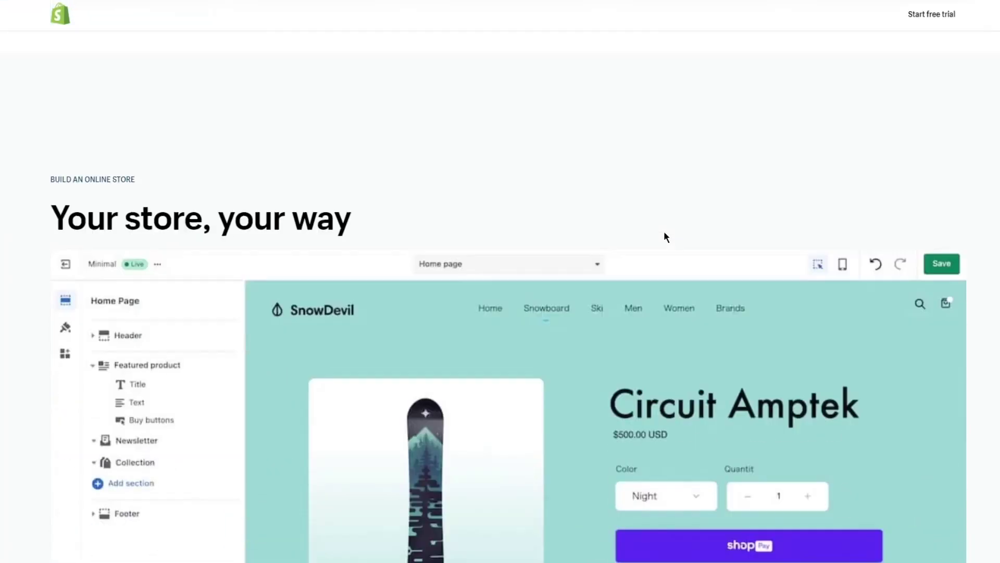
pyautogui.scroll(20, 723, 201)
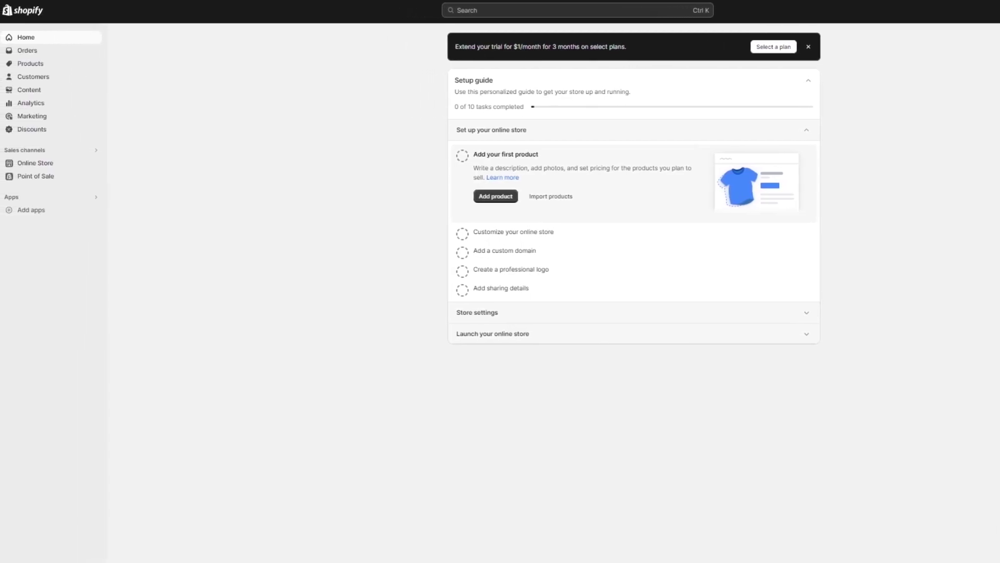
pyautogui.click(44, 164)
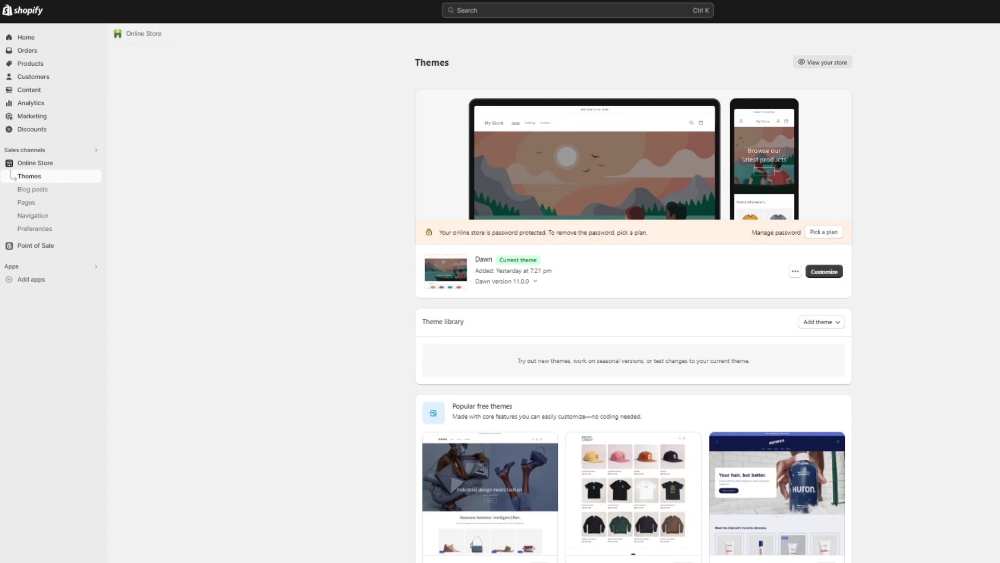
# Step: From the Products page, follow the app suggestions to reach the Shopify App Store
pyautogui.click(43, 63)
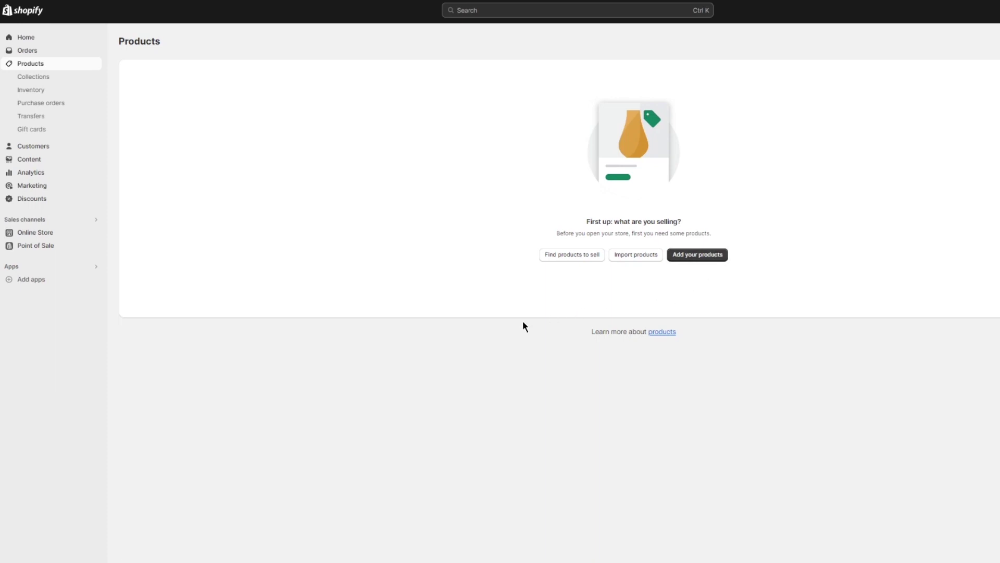
pyautogui.click(58, 283)
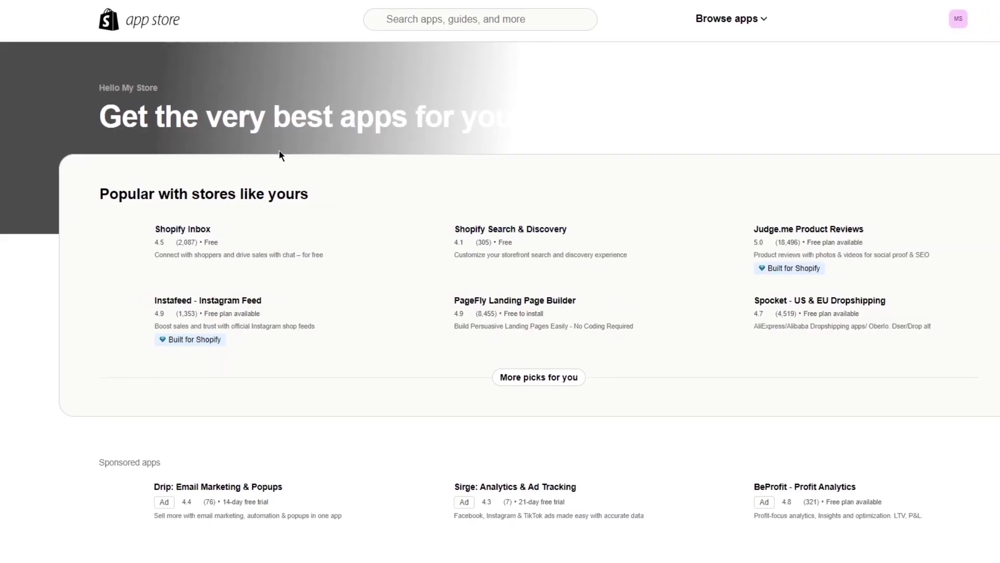
# Step: Enter 'wholeesa' into the App Store search box
pyautogui.click(401, 18)
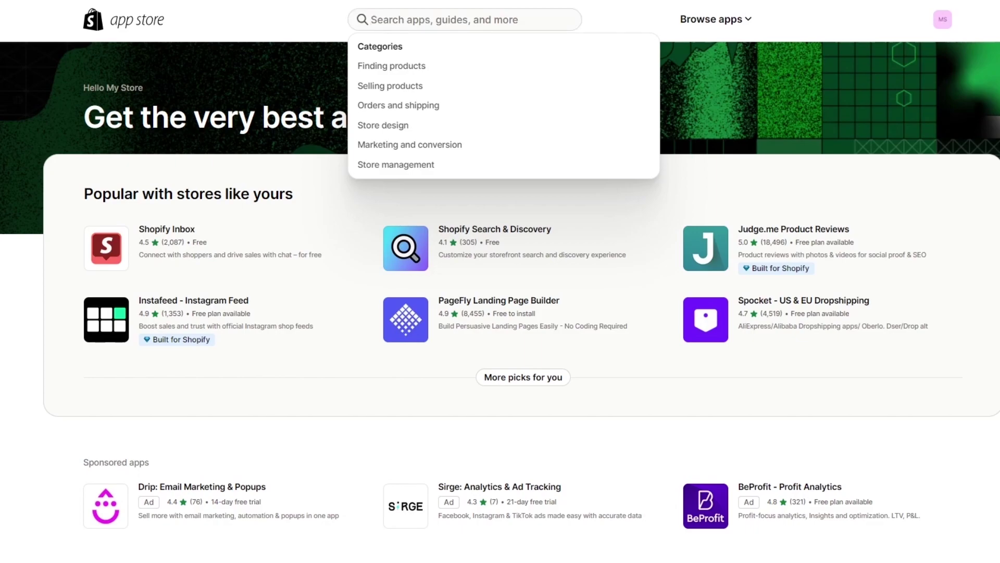
pyautogui.click(508, 19)
pyautogui.write('wholeesa')
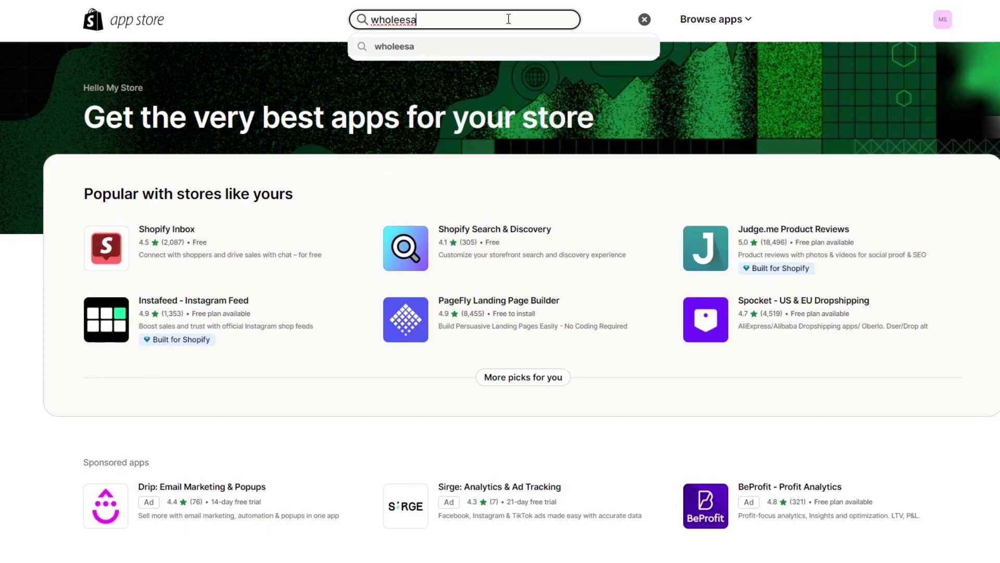
# Step: Submit the 'wholeesa' search to list 81 apps like Buddify and Wholesale Gorilla
pyautogui.press('Return')
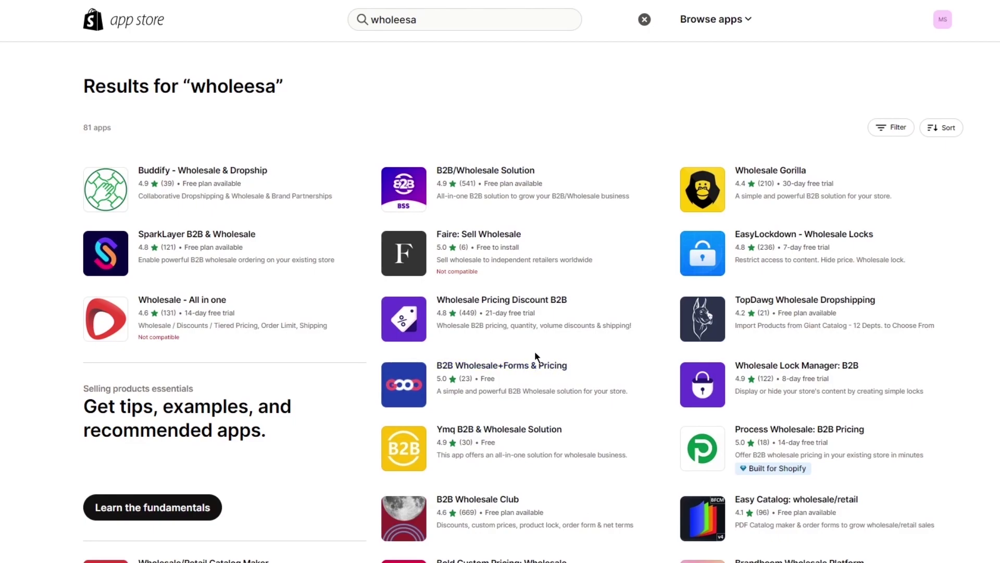
# Step: Open the B2B Wholesale+Forms & Pricing app page and read through its description
pyautogui.click(526, 377)
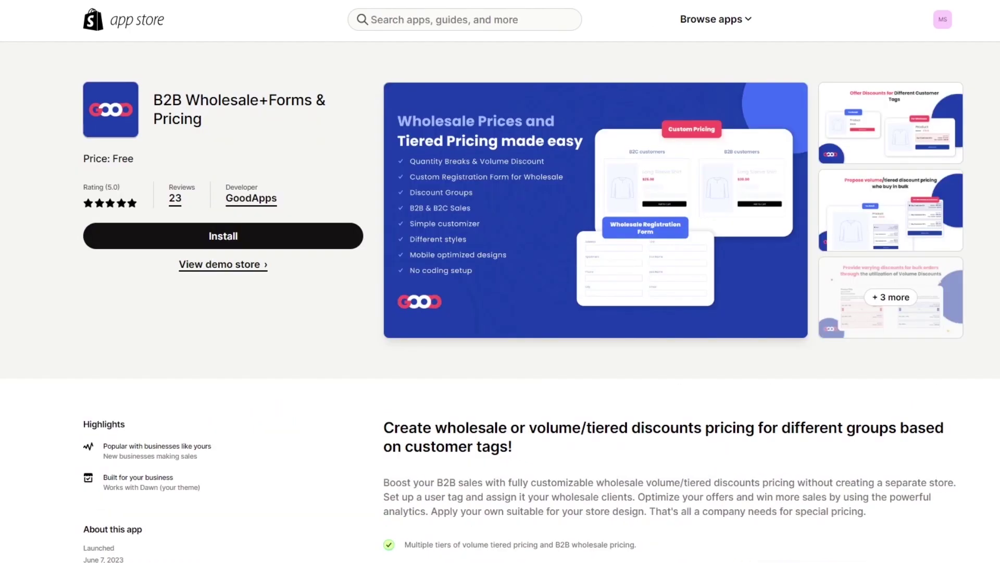
pyautogui.scroll(-3, 600, 386)
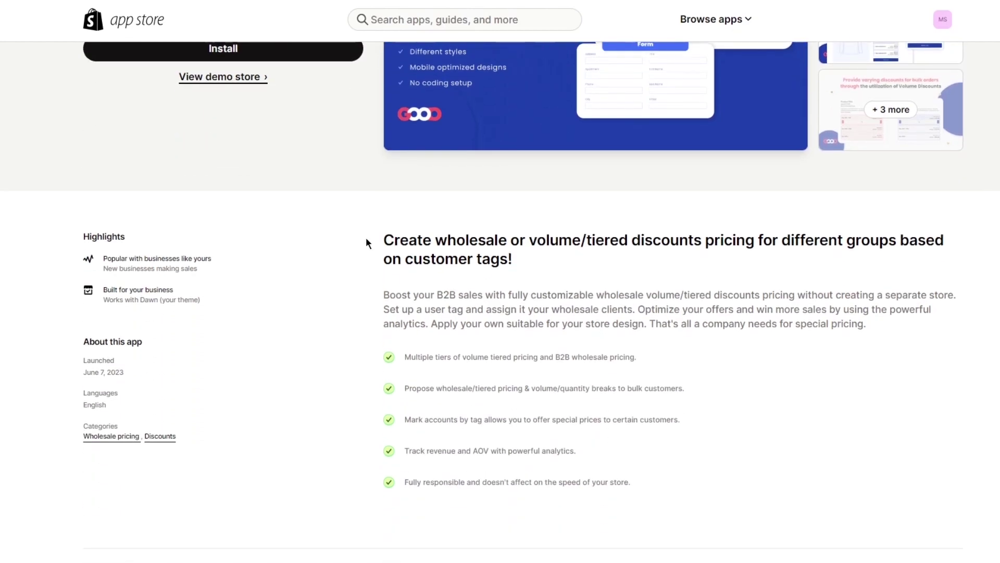
pyautogui.moveTo(362, 224); pyautogui.dragTo(539, 250)
pyautogui.click(577, 255)
pyautogui.moveTo(369, 291); pyautogui.dragTo(520, 310)
pyautogui.click(565, 251)
# Step: Close the 'Picked for you' panel and go back to Online Store Themes with Dawn current
pyautogui.scroll(4, 133, 51)
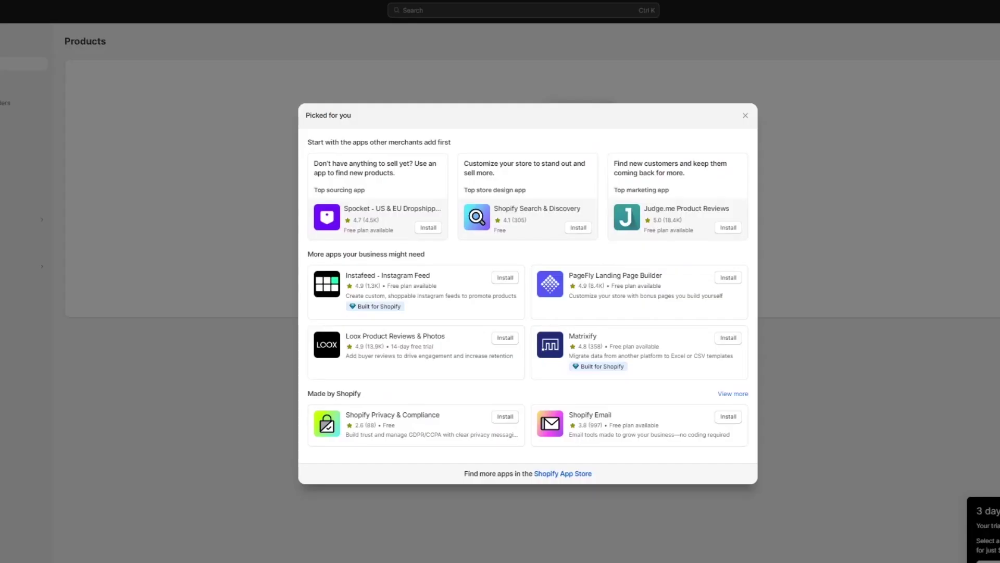
pyautogui.click(252, 182)
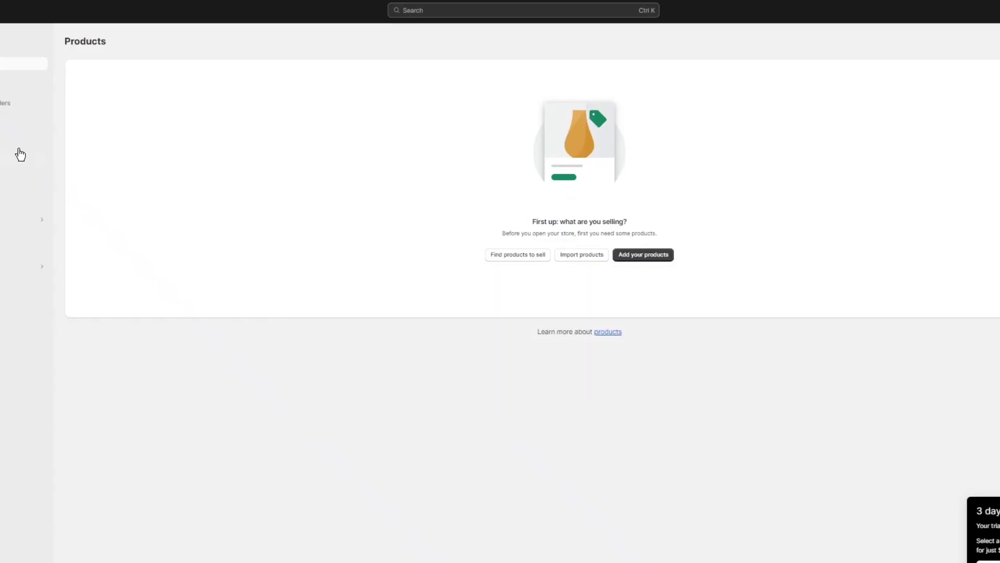
pyautogui.click(39, 231)
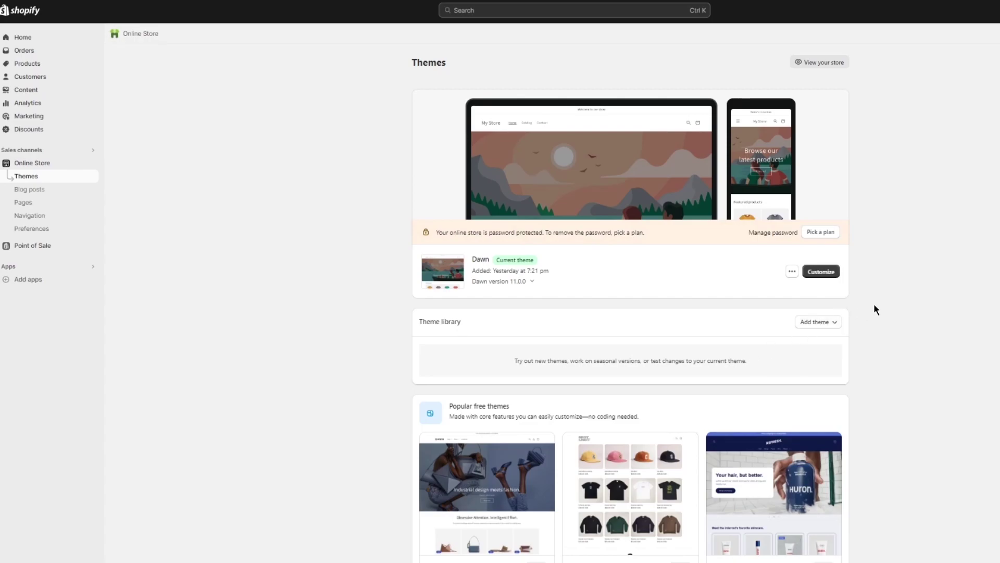
# Step: Customize the Dawn theme and switch the editor to the Default page template
pyautogui.click(821, 272)
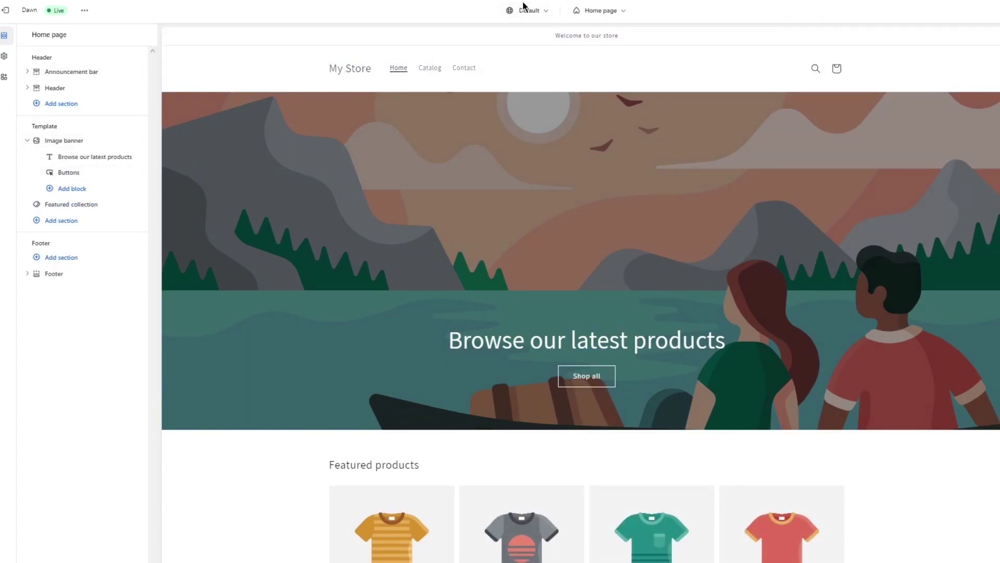
pyautogui.click(593, 13)
pyautogui.scroll(-2, 603, 152)
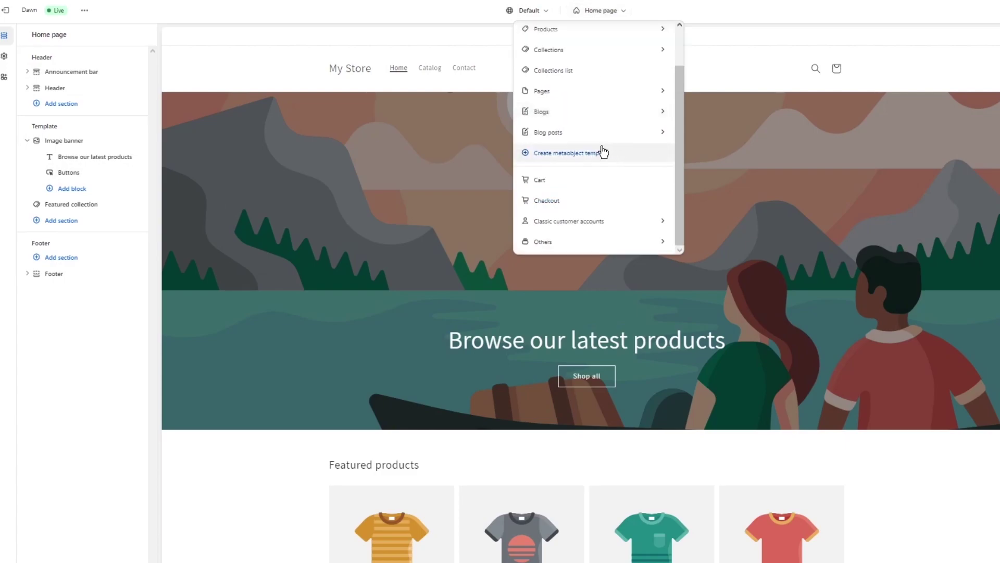
pyautogui.scroll(2, 632, 157)
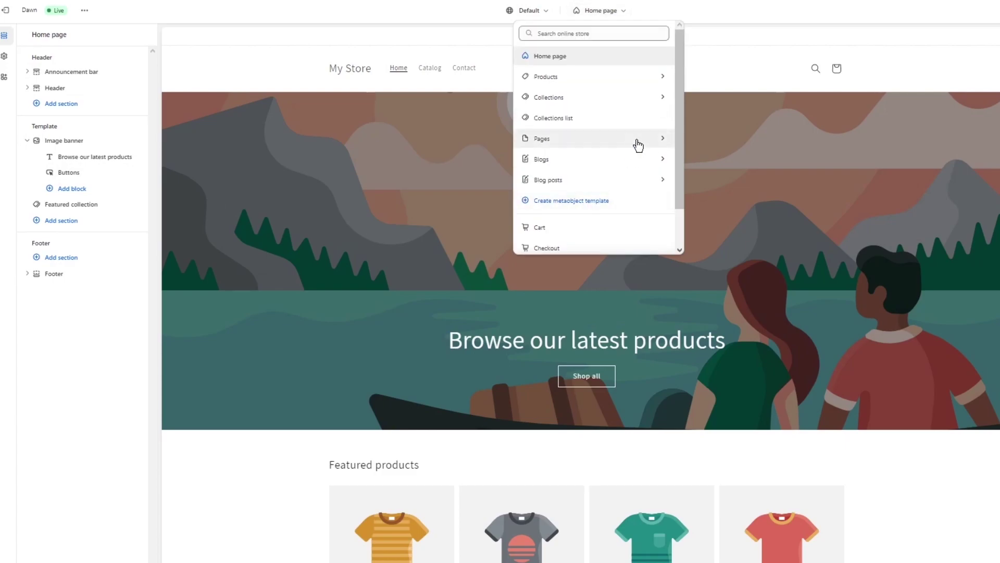
pyautogui.click(774, 23)
pyautogui.click(547, 12)
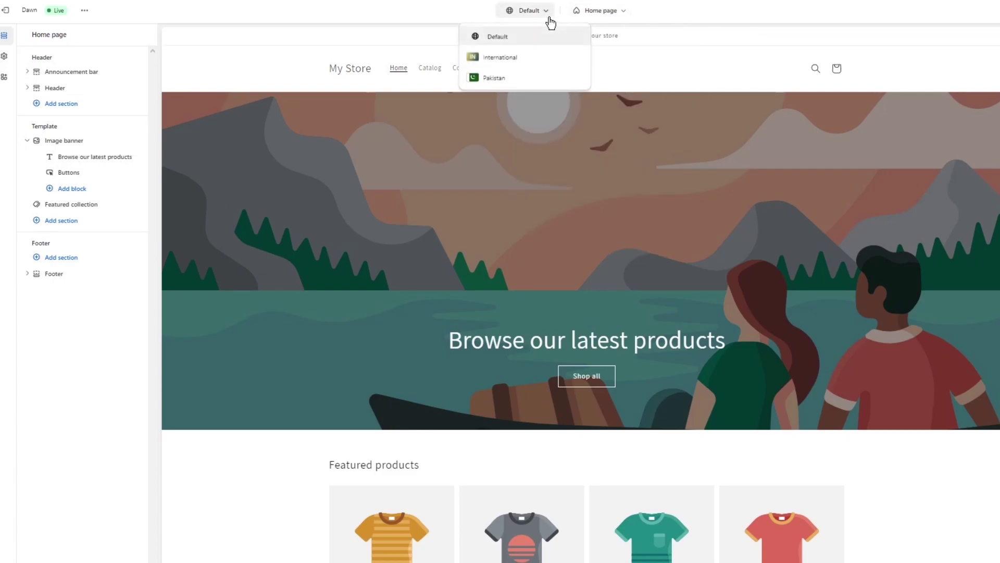
pyautogui.click(548, 16)
pyautogui.click(600, 12)
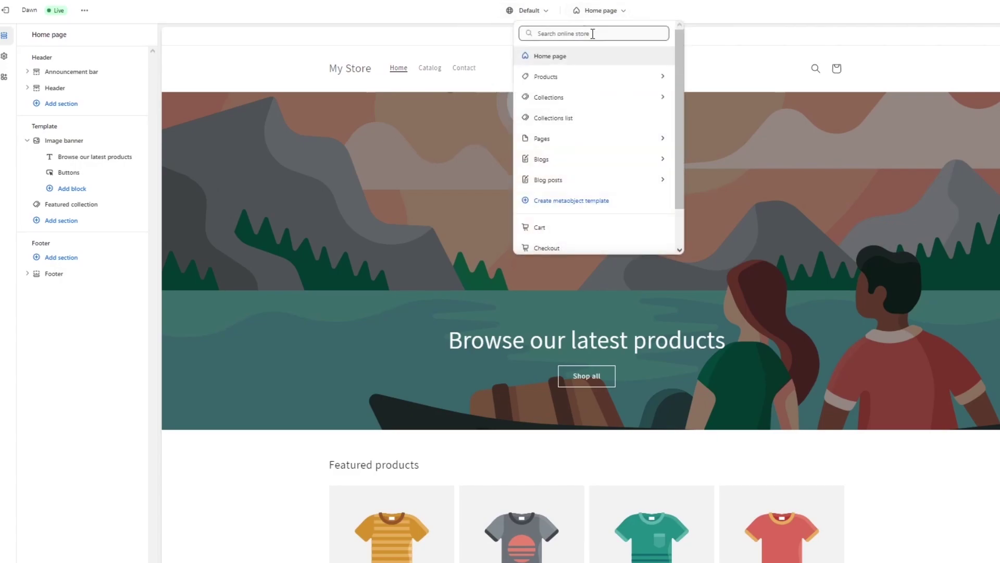
pyautogui.click(564, 139)
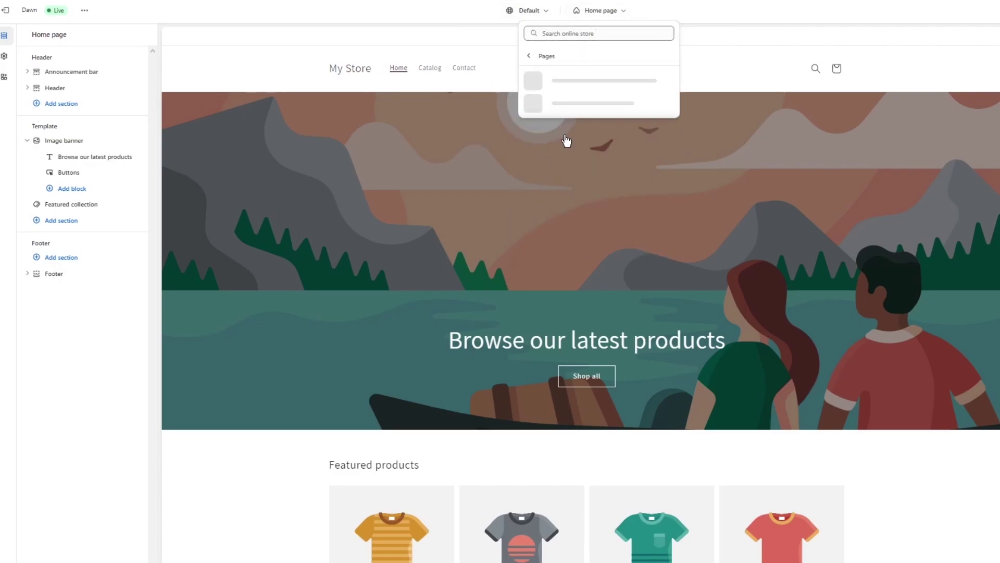
pyautogui.click(610, 84)
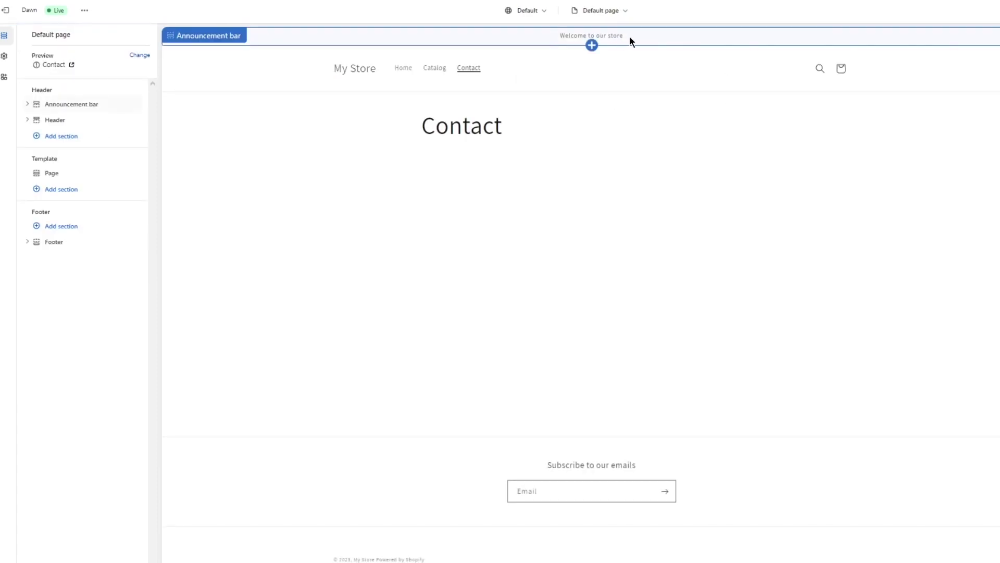
# Step: Select the Page section of the Default page template previewing the Contact page
pyautogui.click(625, 11)
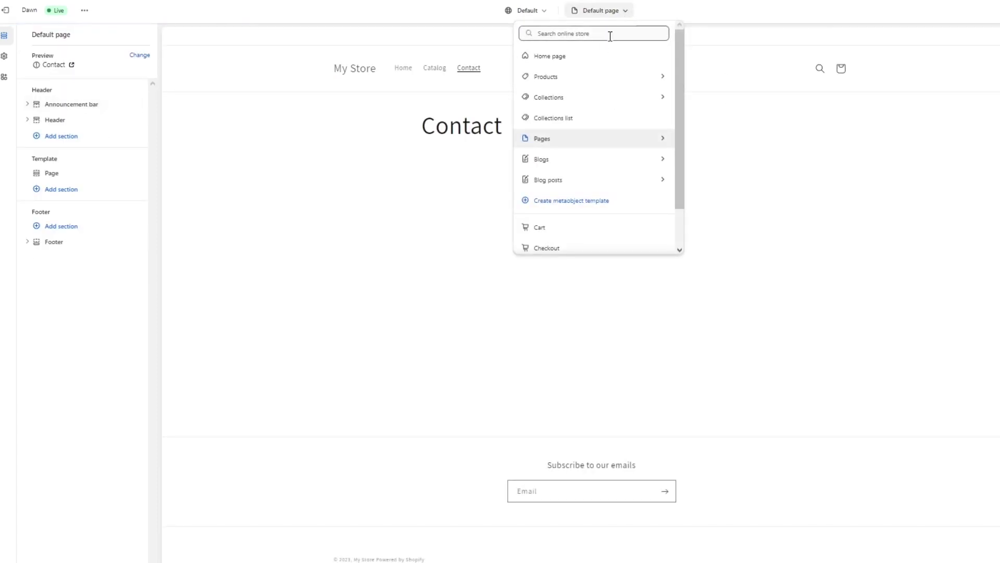
pyautogui.click(560, 140)
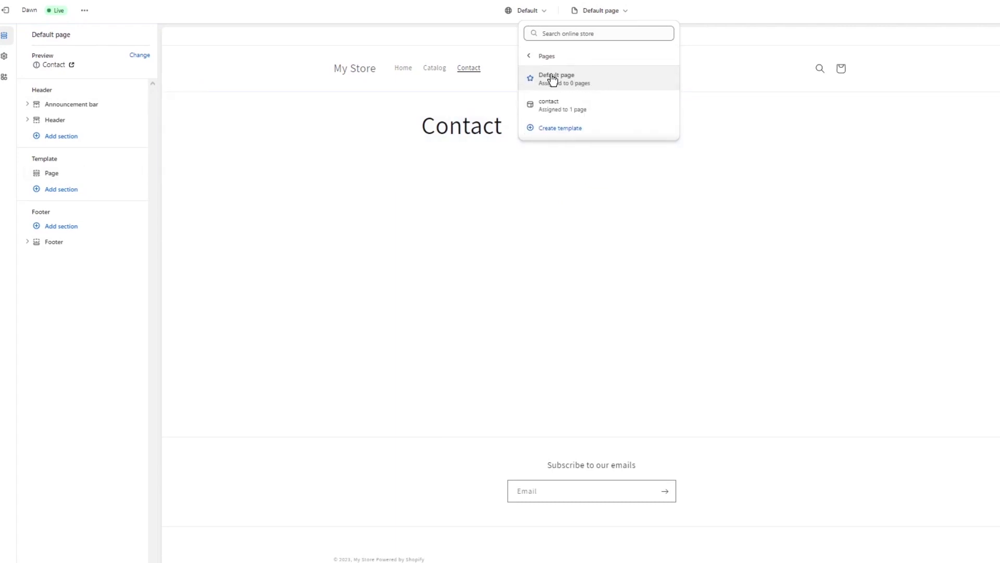
pyautogui.rightClick(532, 76)
pyautogui.click(495, 39)
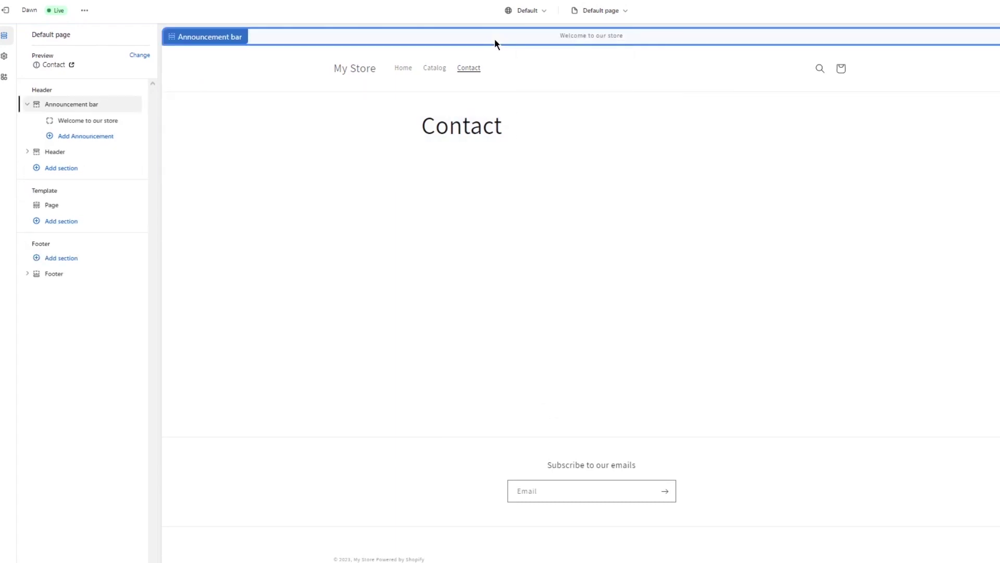
pyautogui.click(596, 11)
pyautogui.click(751, 33)
pyautogui.click(538, 169)
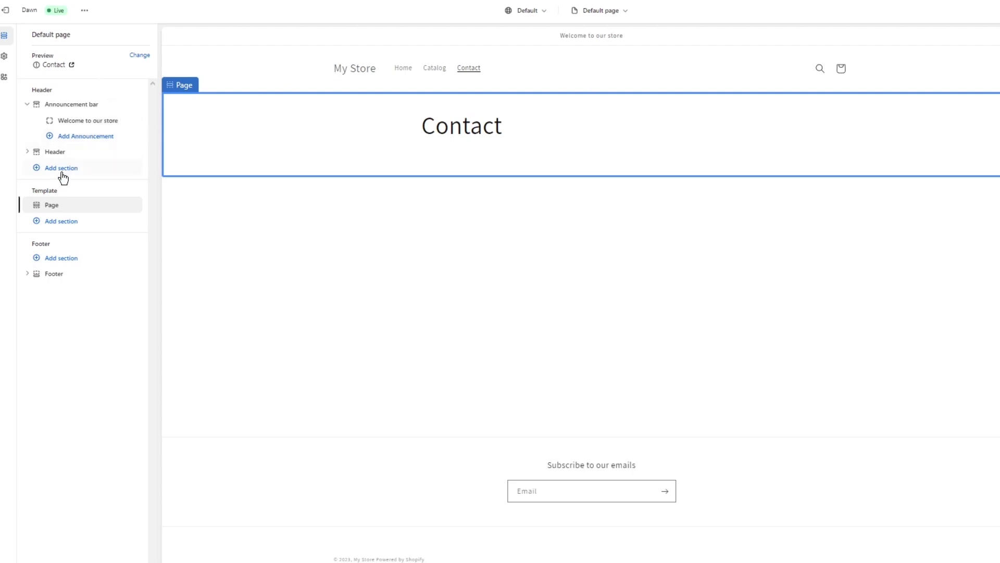
# Step: Insert a Contact form section with Name, Email, Phone number and Comment fields below the Page section
pyautogui.click(75, 228)
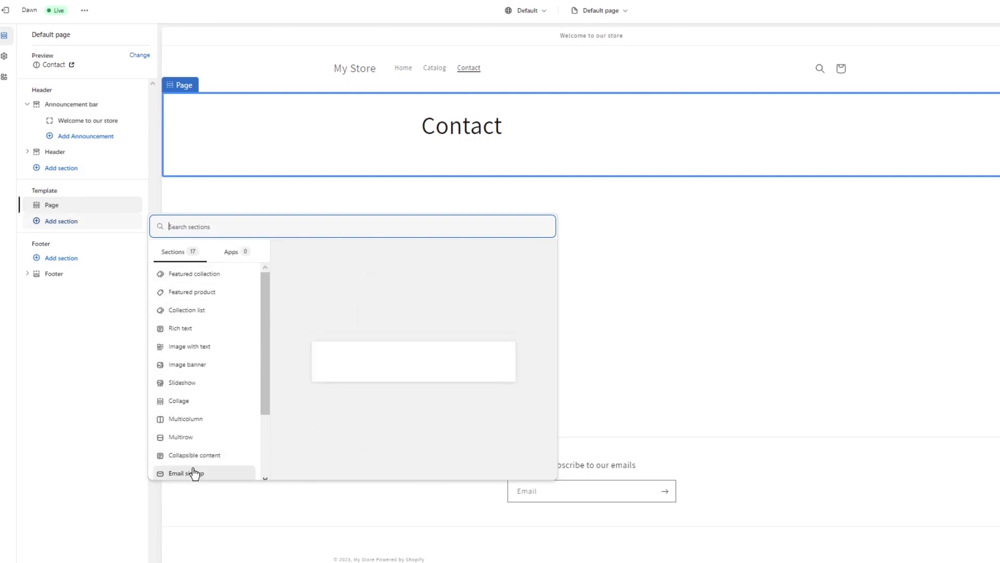
pyautogui.scroll(-3, 195, 474)
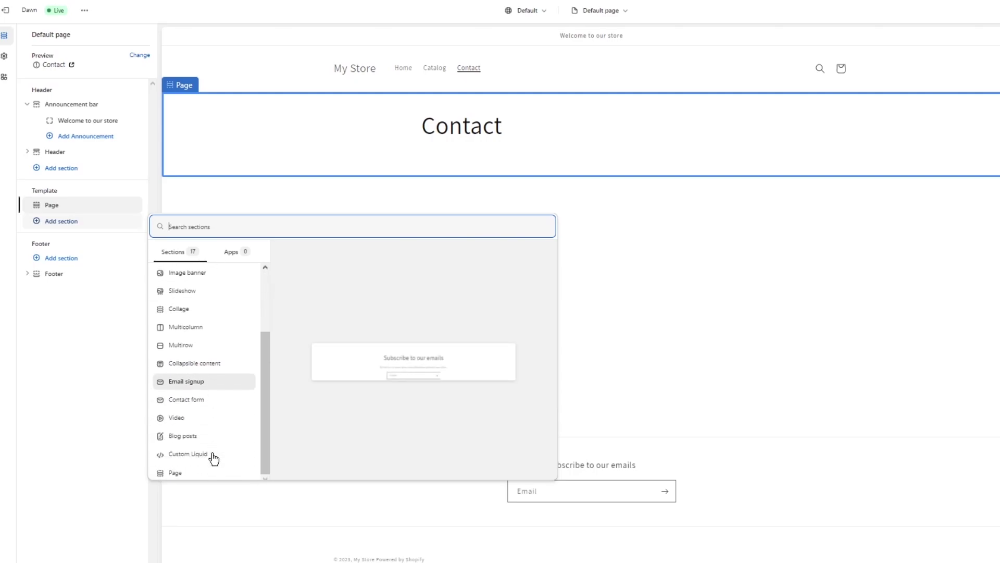
pyautogui.click(199, 404)
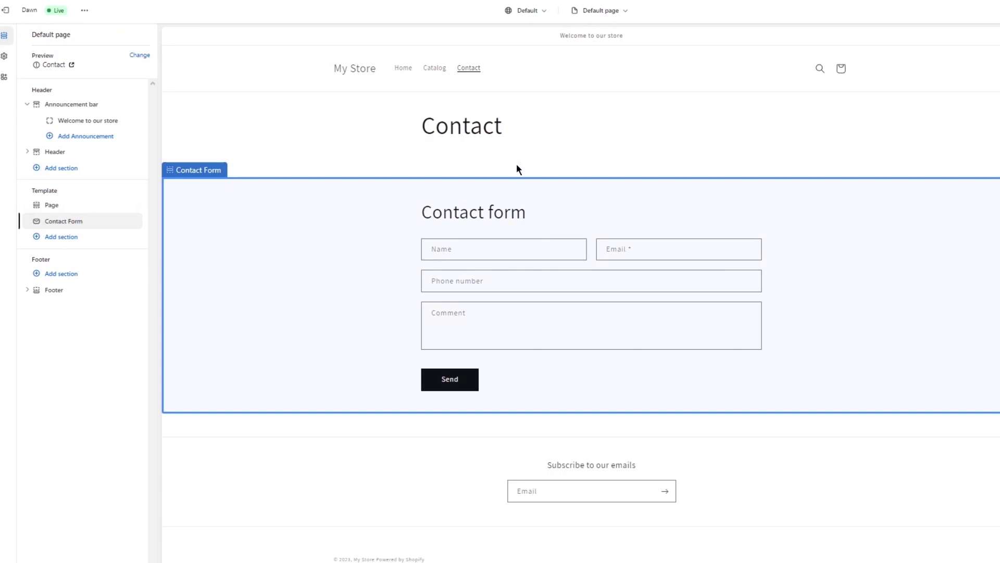
pyautogui.click(505, 127)
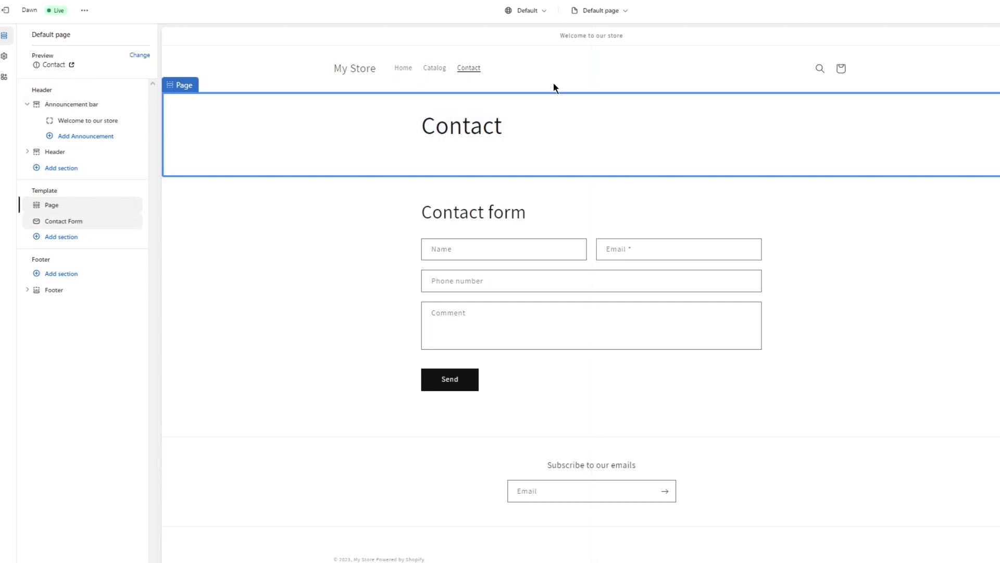
# Step: Change the contact form heading to 'APPLY HERE TO BECOME A WHOLESALE' and exit to Themes
pyautogui.doubleClick(470, 208)
pyautogui.click(542, 214)
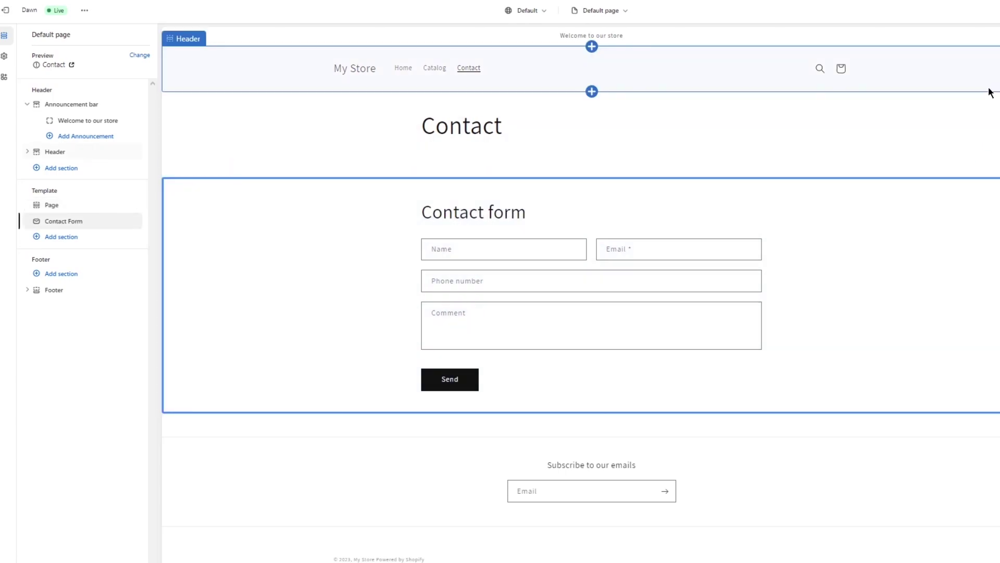
pyautogui.write('AA')
pyautogui.press('BackSpace')
pyautogui.write('PPLY HE')
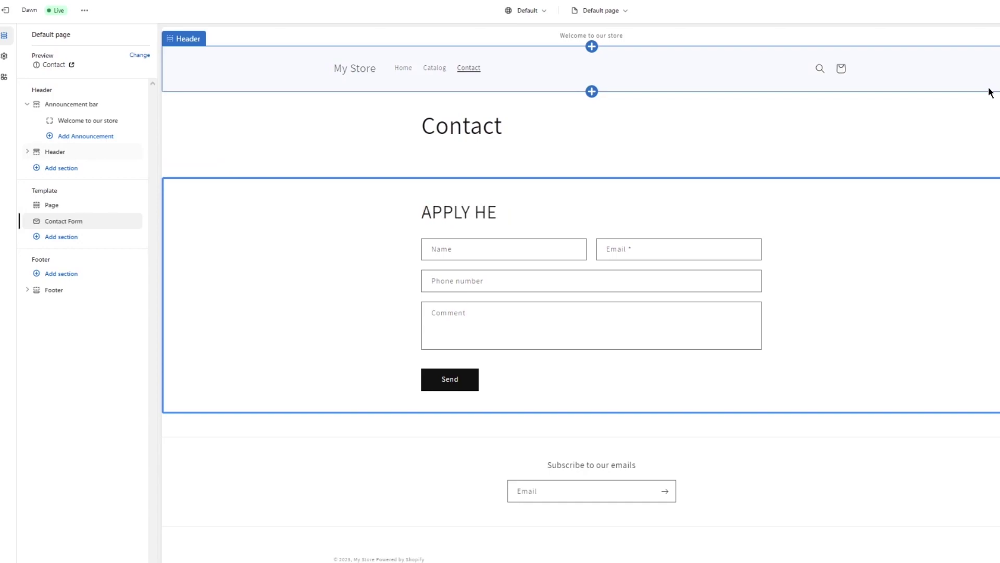
pyautogui.write('RE TO BECOME A W')
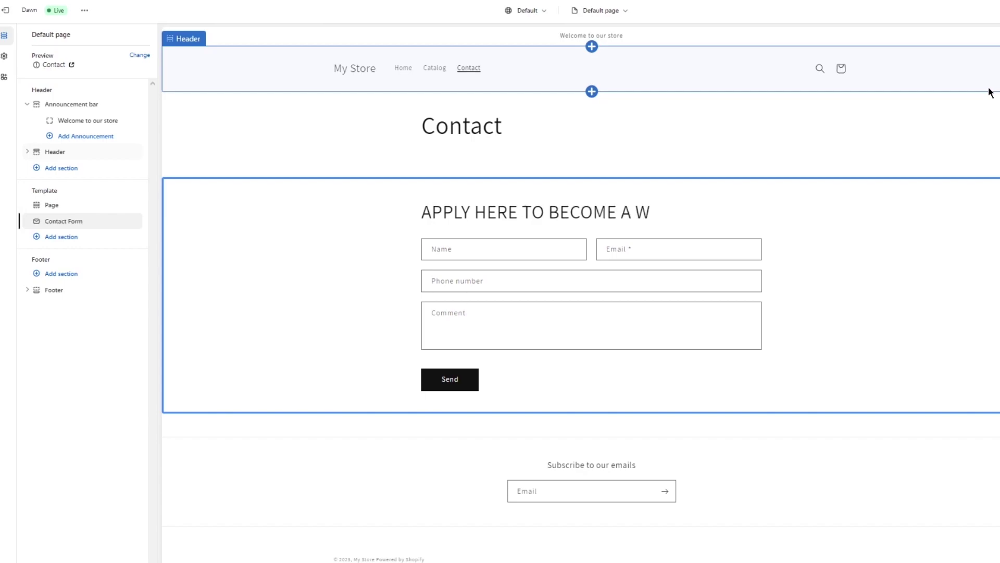
pyautogui.write('HOLESALE')
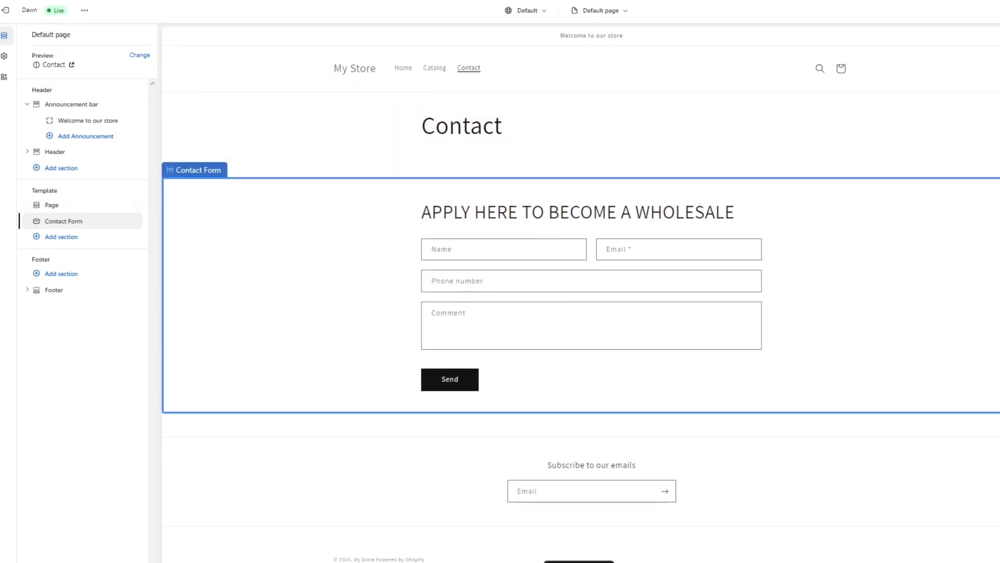
pyautogui.click(11, 9)
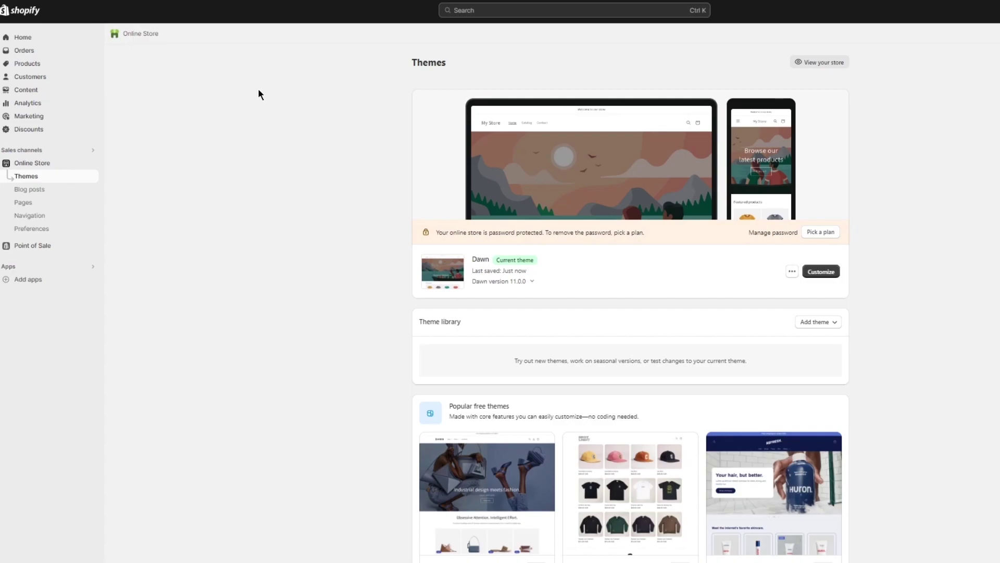
# Step: Use the G then C shortcut to jump to the empty Customers page
pyautogui.press('g')
pyautogui.press('c')
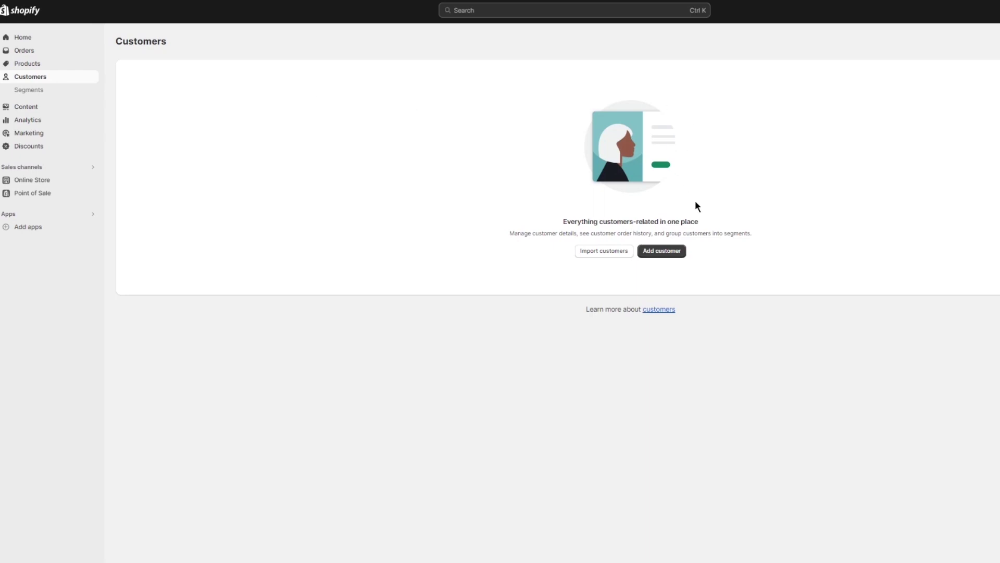
pyautogui.click(653, 251)
# Step: Open the Dawn theme's home page in the theme editor from Online Store
pyautogui.click(21, 40)
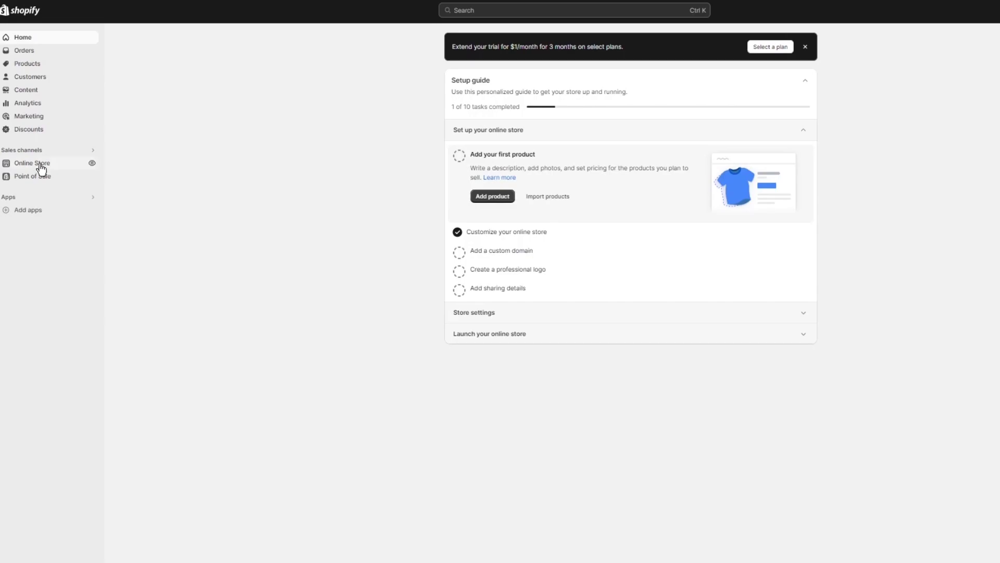
pyautogui.click(32, 163)
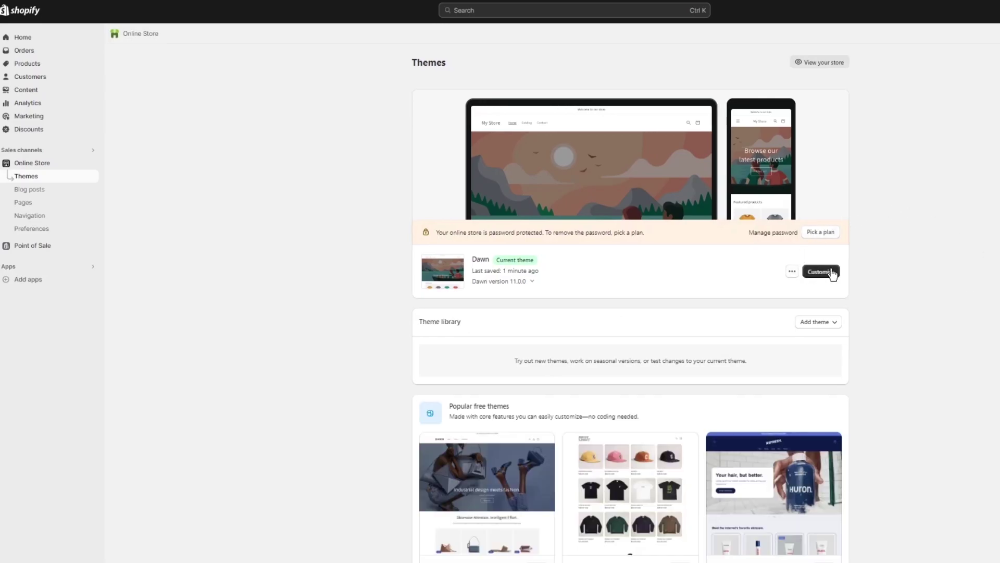
pyautogui.click(832, 271)
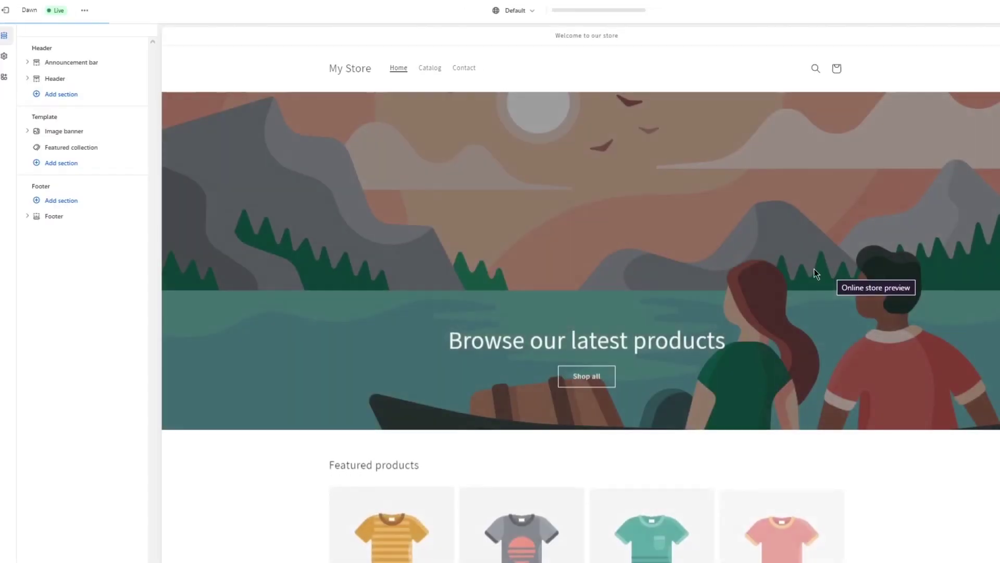
# Step: Bring up the section picker below the Featured collection on the home page
pyautogui.scroll(-5, 586, 241)
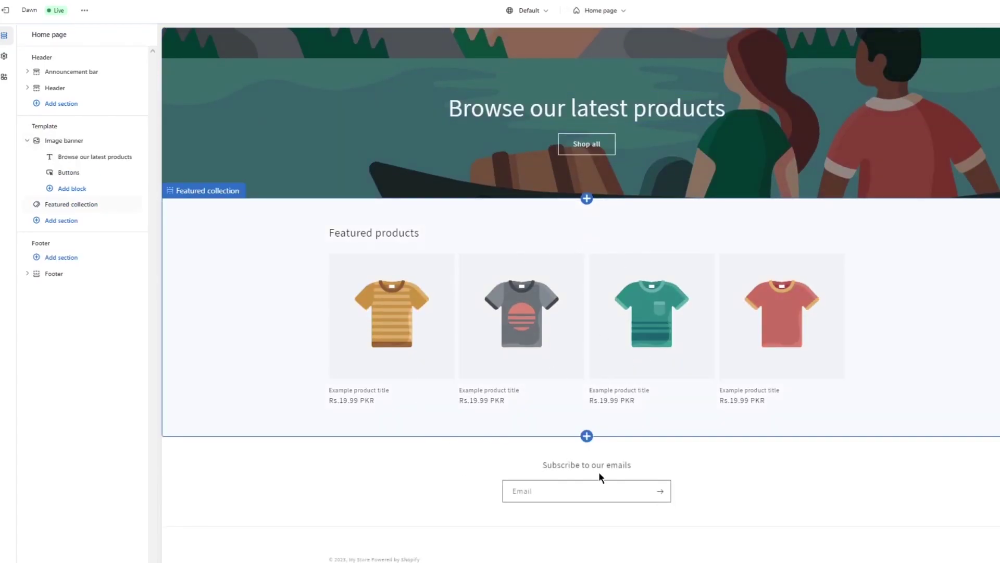
pyautogui.click(586, 435)
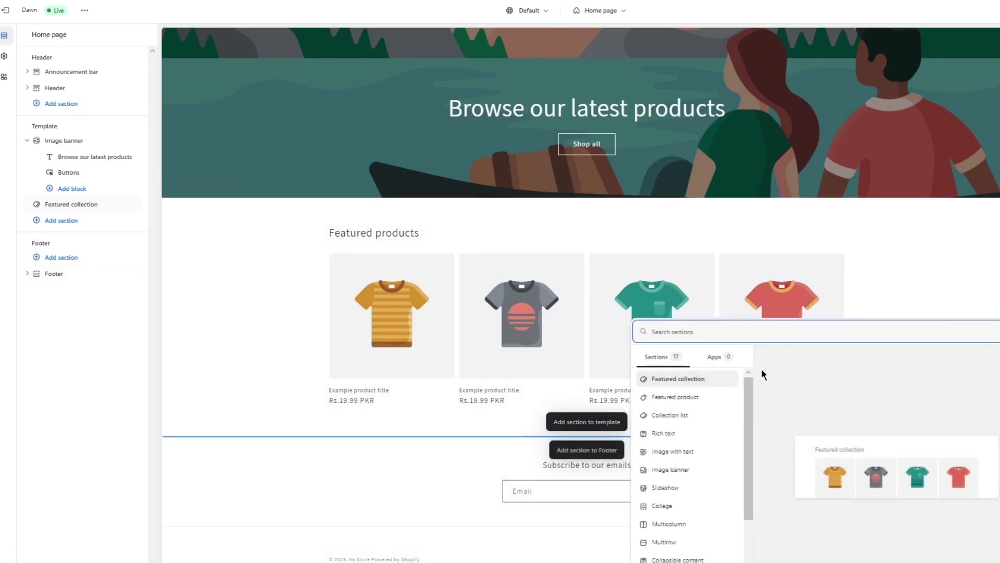
pyautogui.scroll(-2, 719, 443)
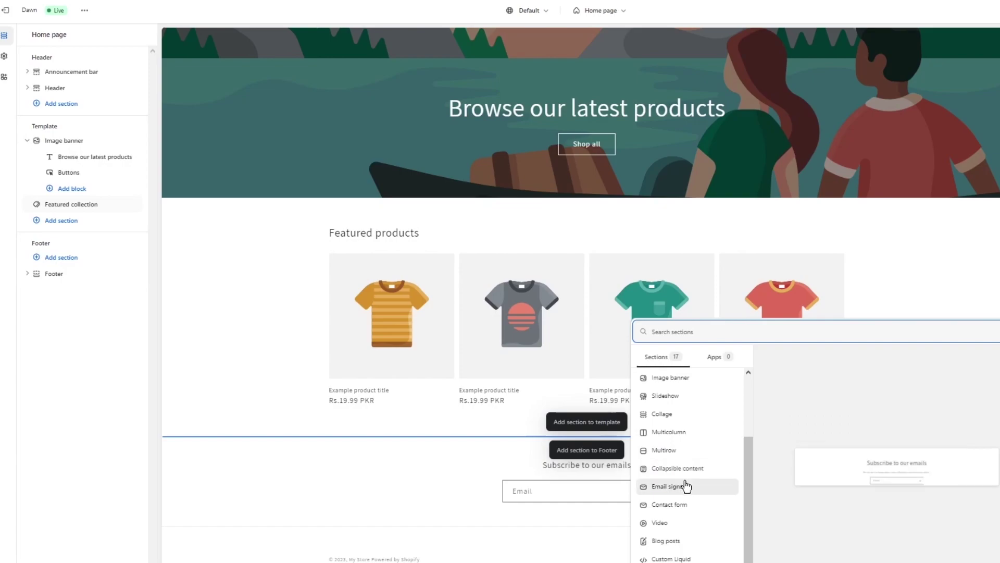
pyautogui.scroll(3, 687, 486)
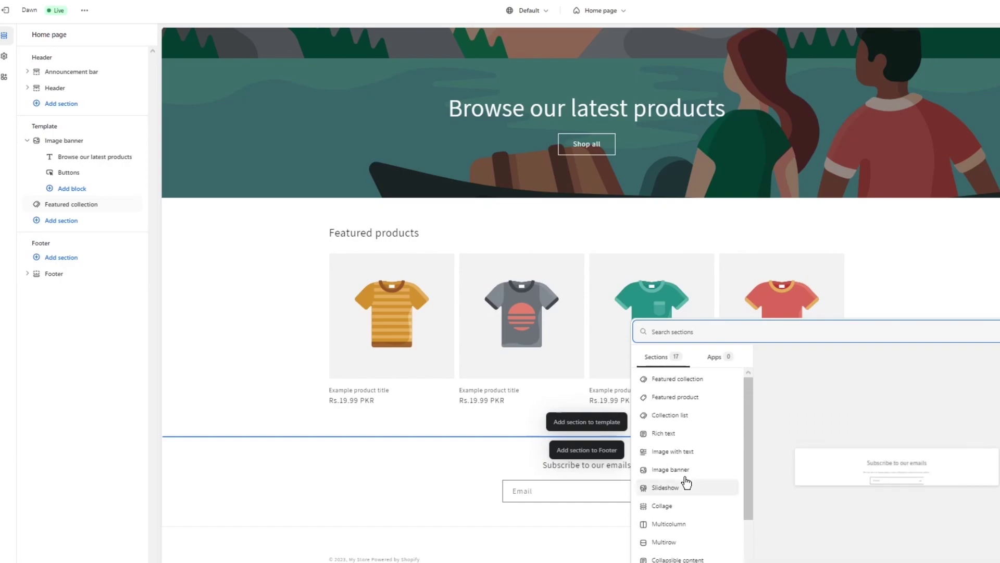
# Step: Insert a Collection list section with three placeholder collections after Featured products
pyautogui.click(670, 415)
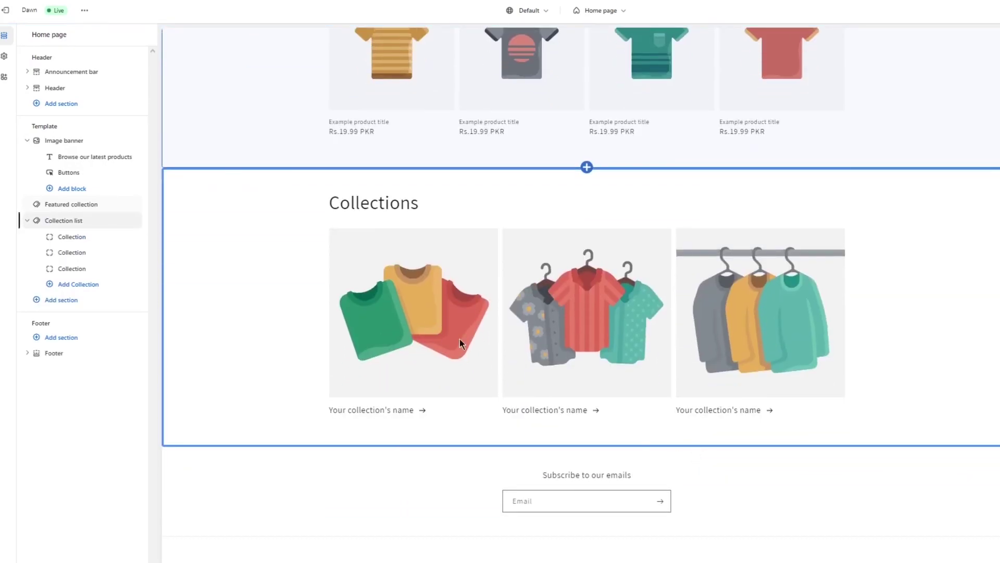